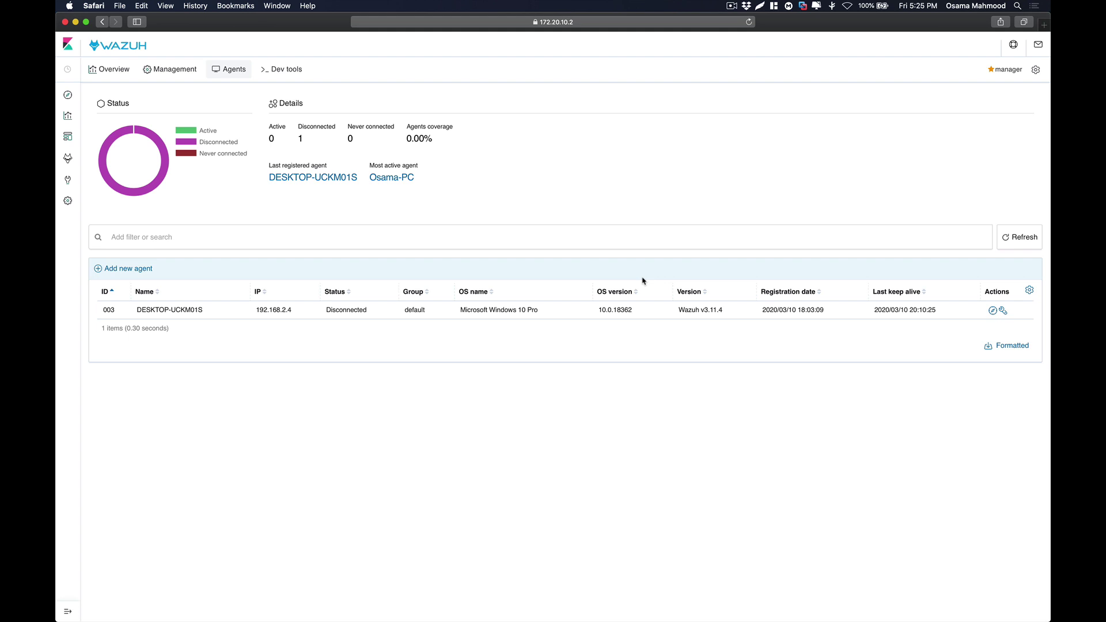
left_click(803, 6)
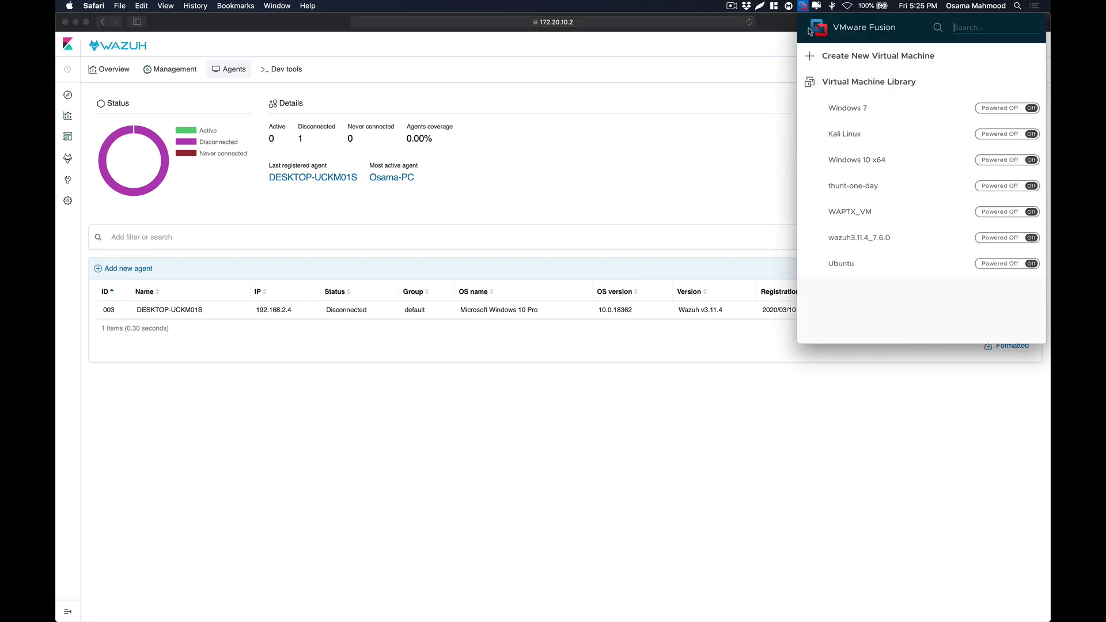
left_click(701, 145)
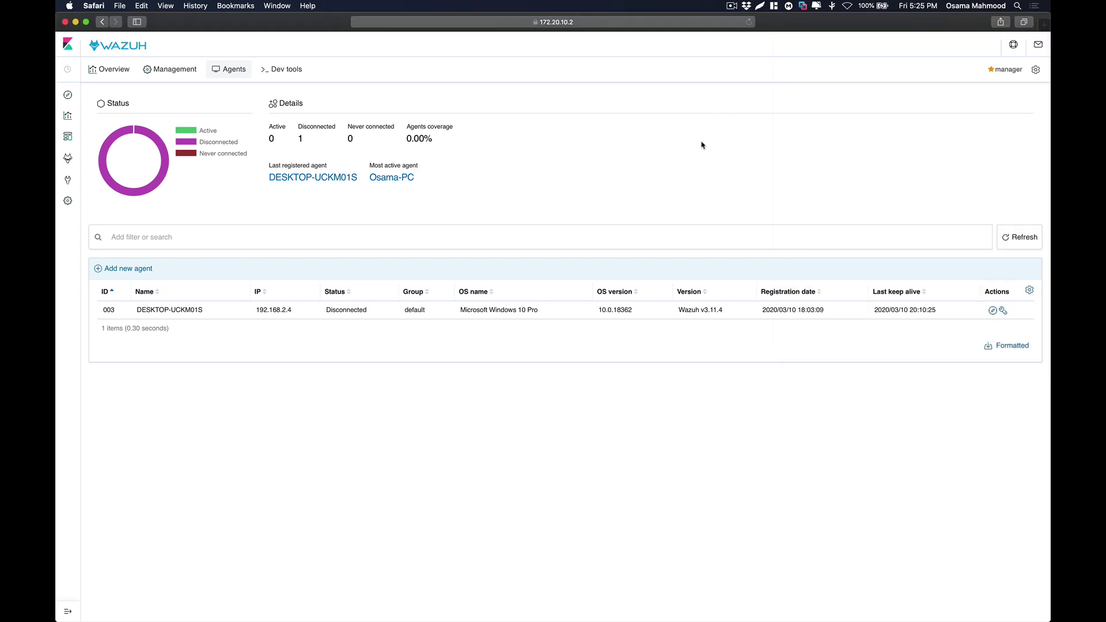
key("ctrl+Right")
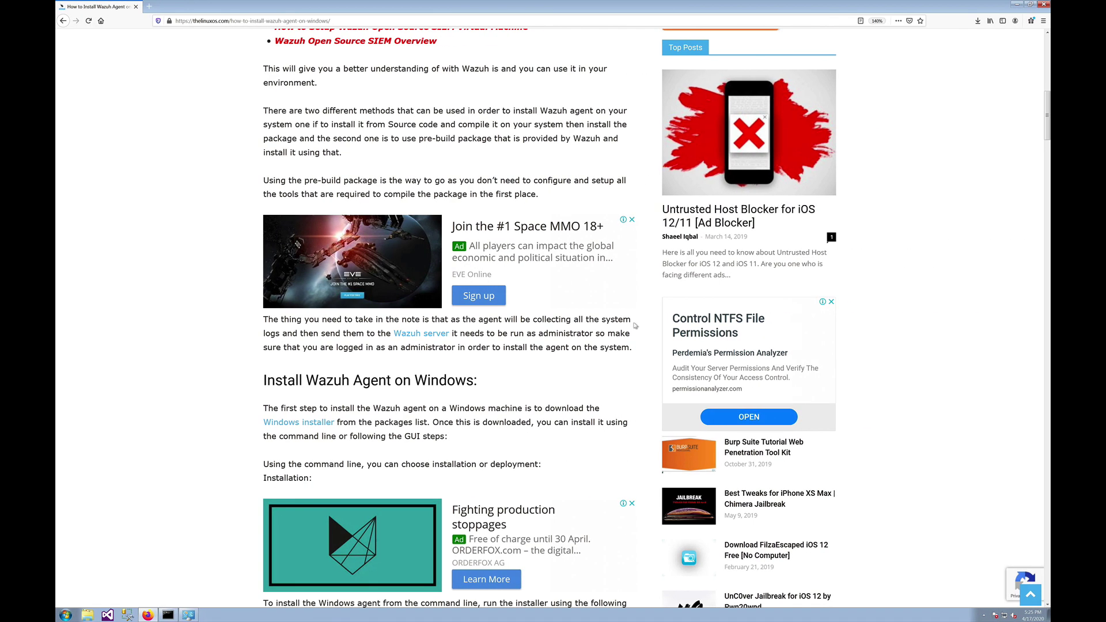
key("ctrl+Right")
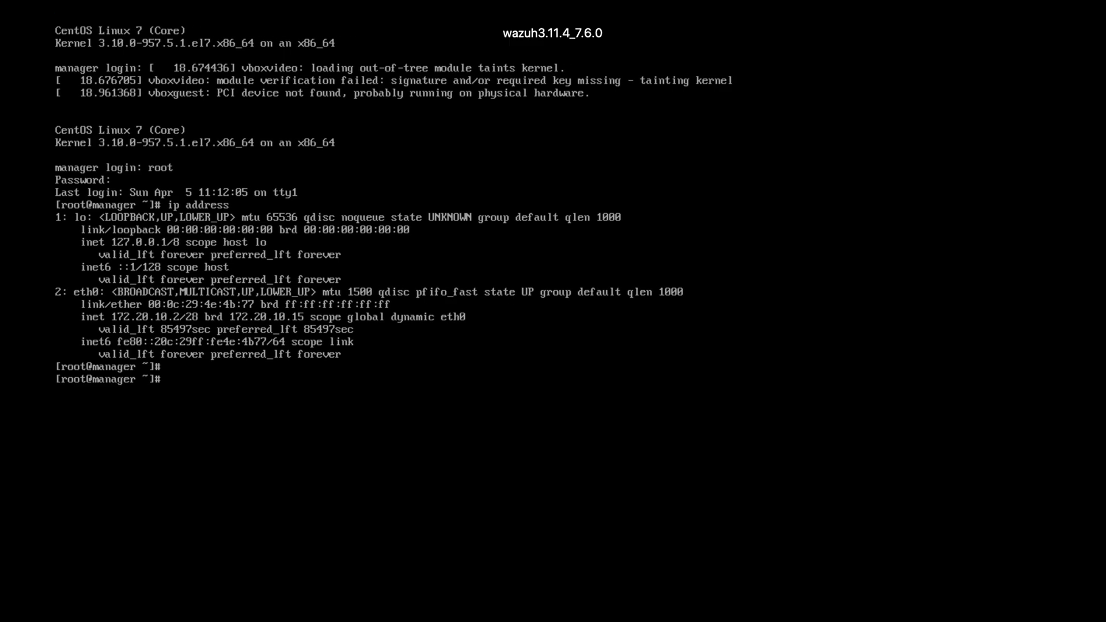
key("ctrl+Left")
key("ctrl+Left")
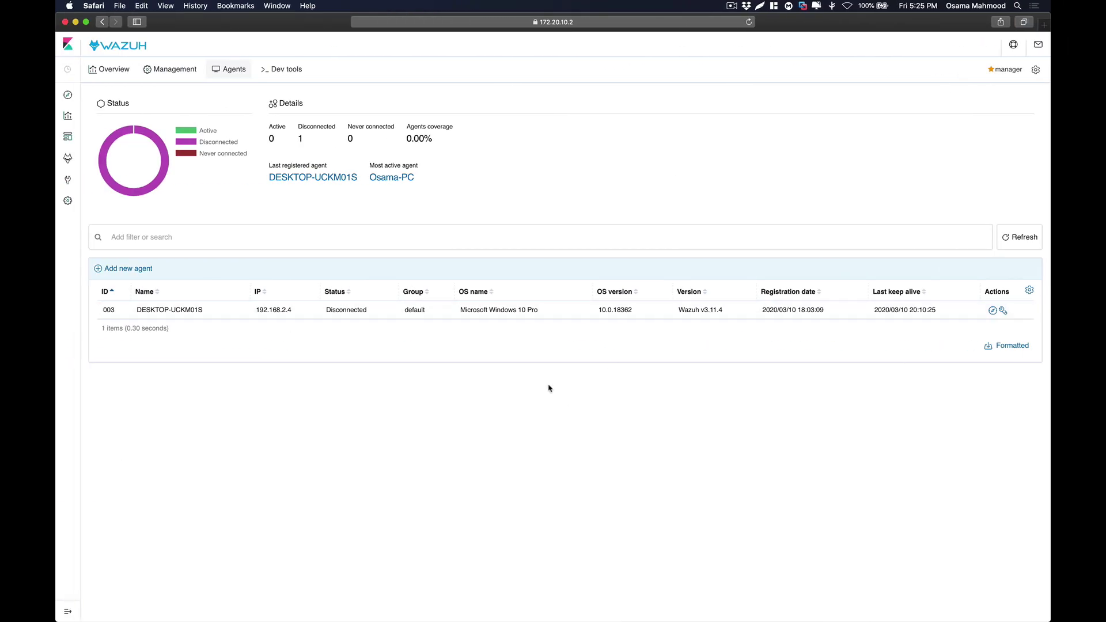
key("ctrl+Right")
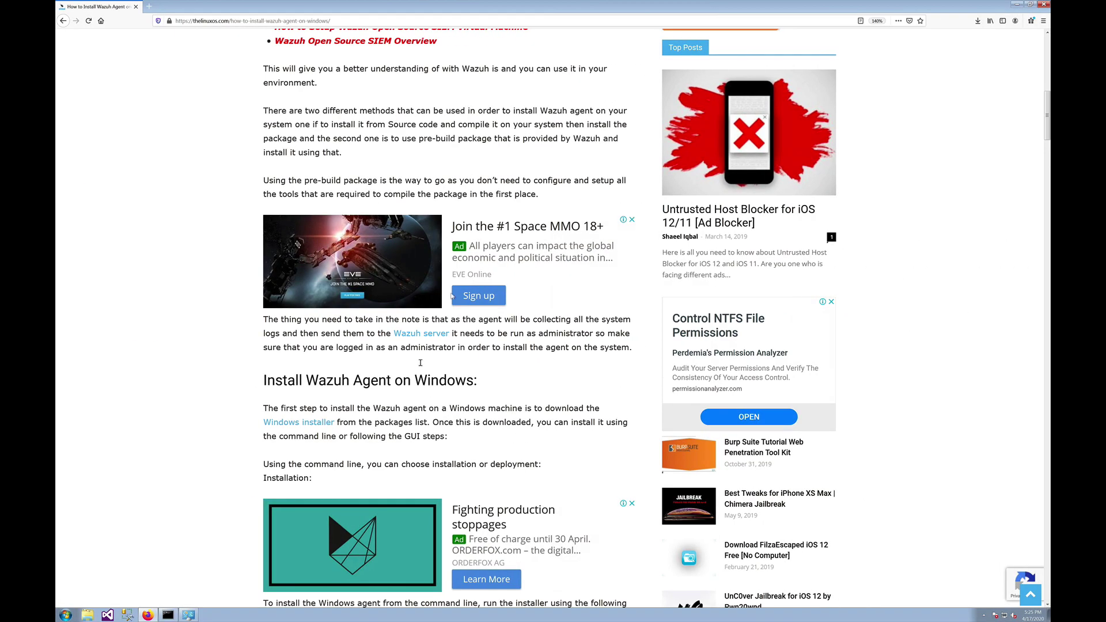
key("ctrl+Right")
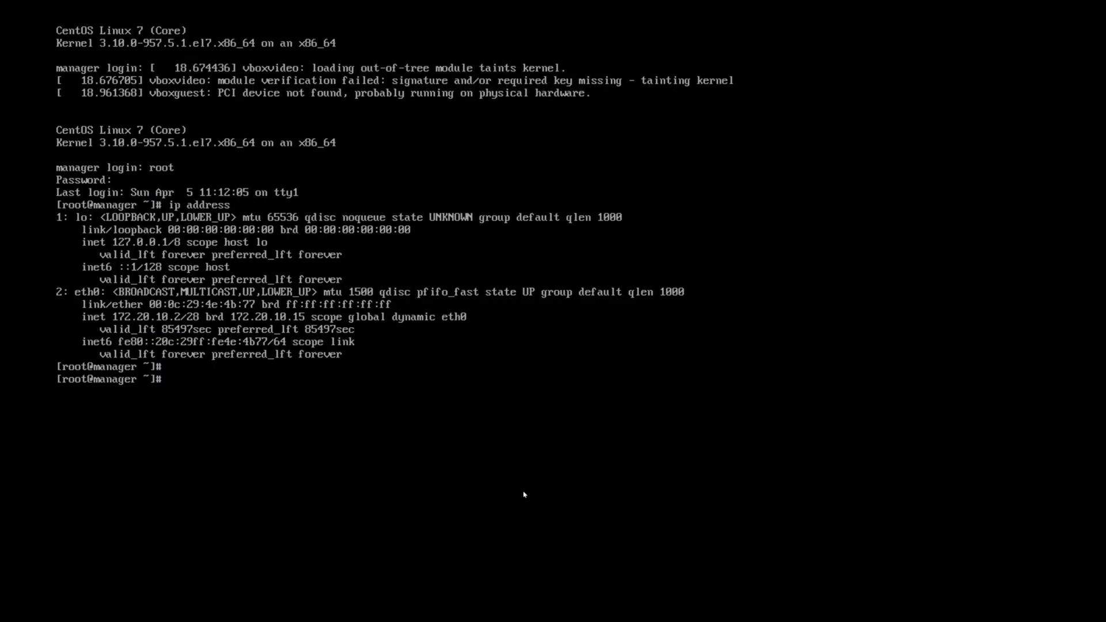
key("ctrl+Left")
key("ctrl+Left")
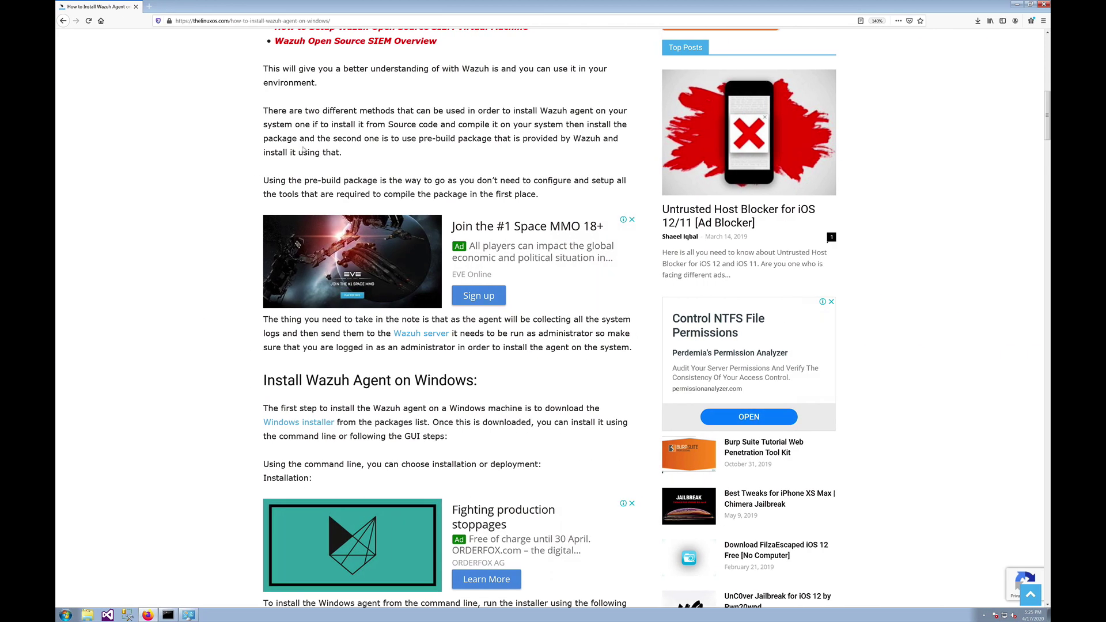
scroll(303, 150, "up", 10)
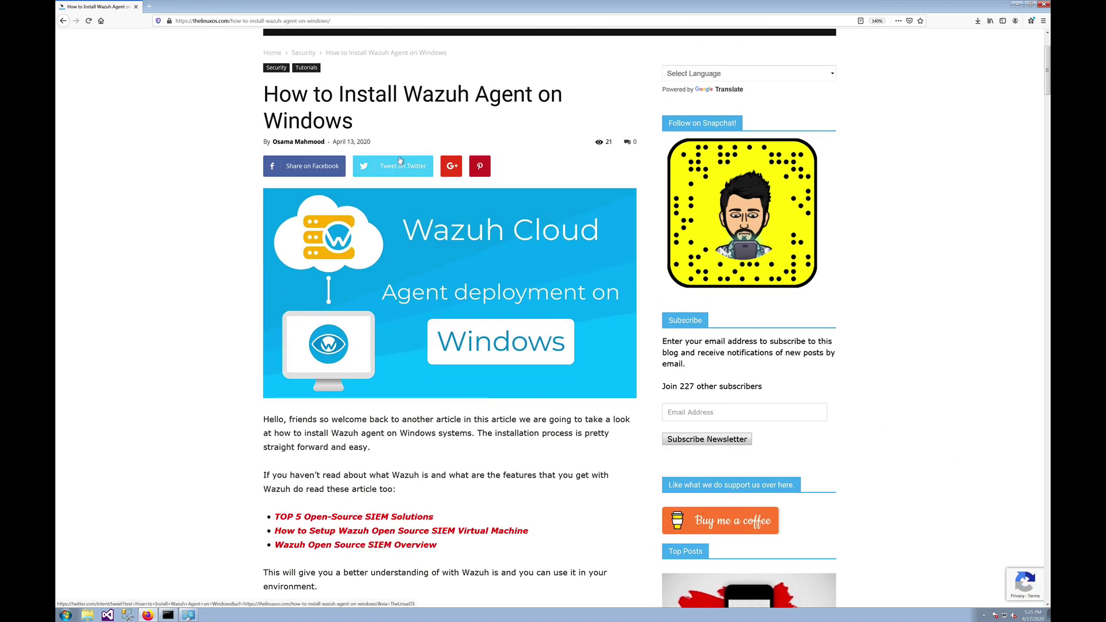
left_click_drag(354, 122, 262, 122)
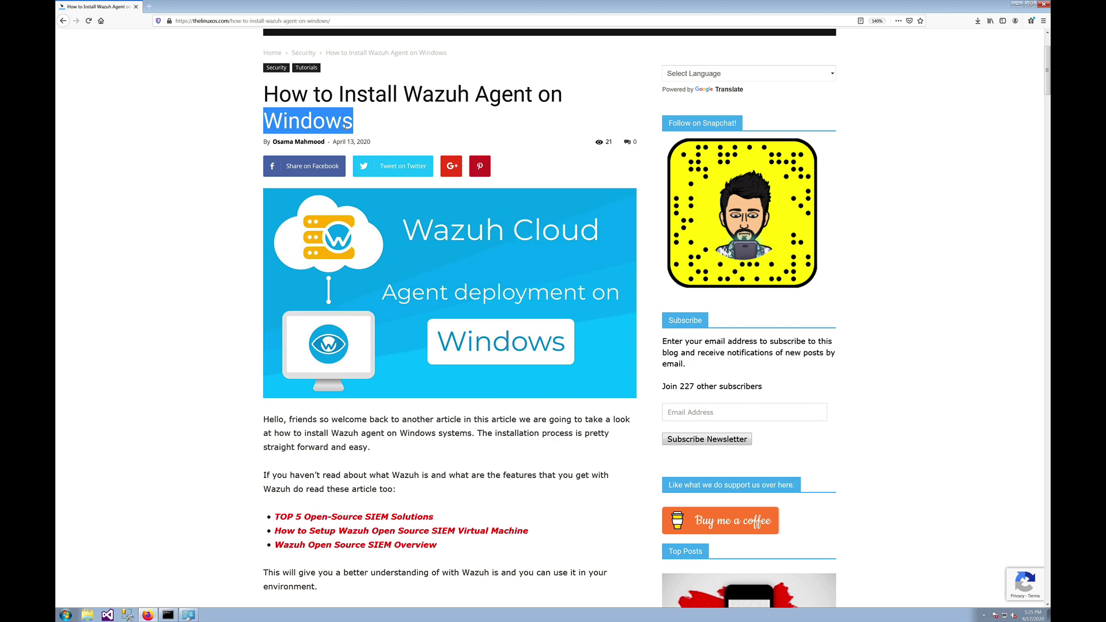
scroll(422, 272, "down", 3)
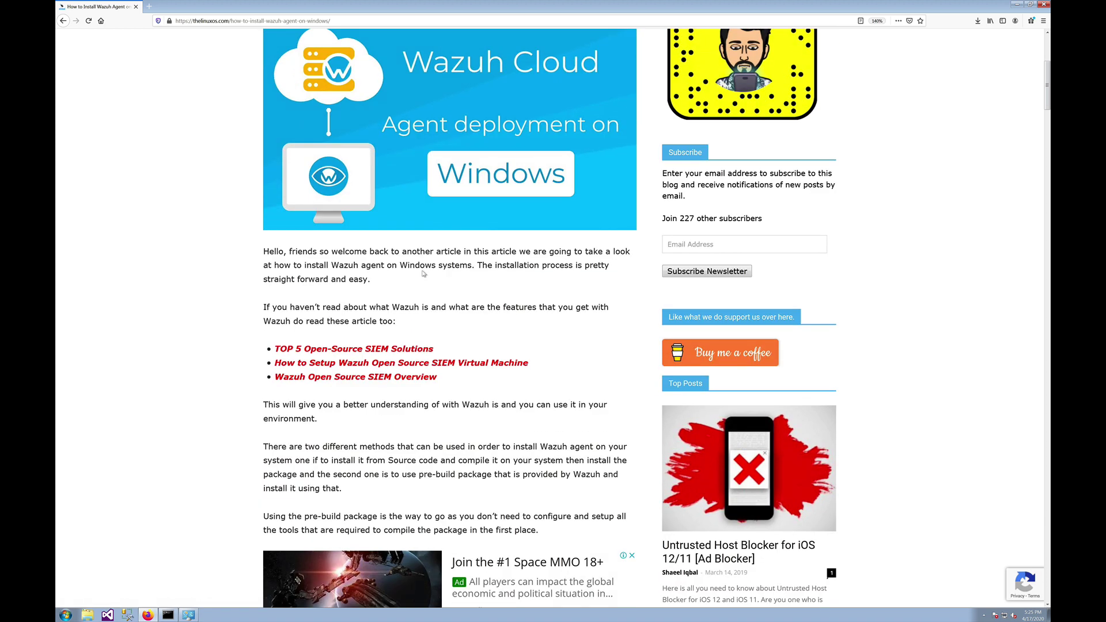
scroll(423, 273, "down", 2)
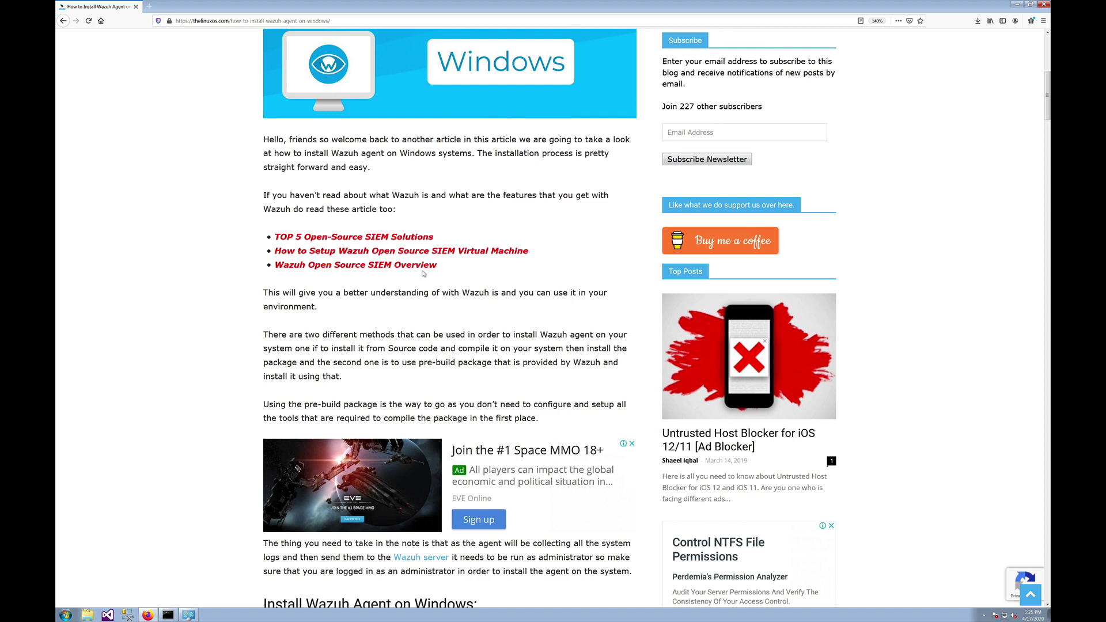
scroll(424, 273, "down", 7)
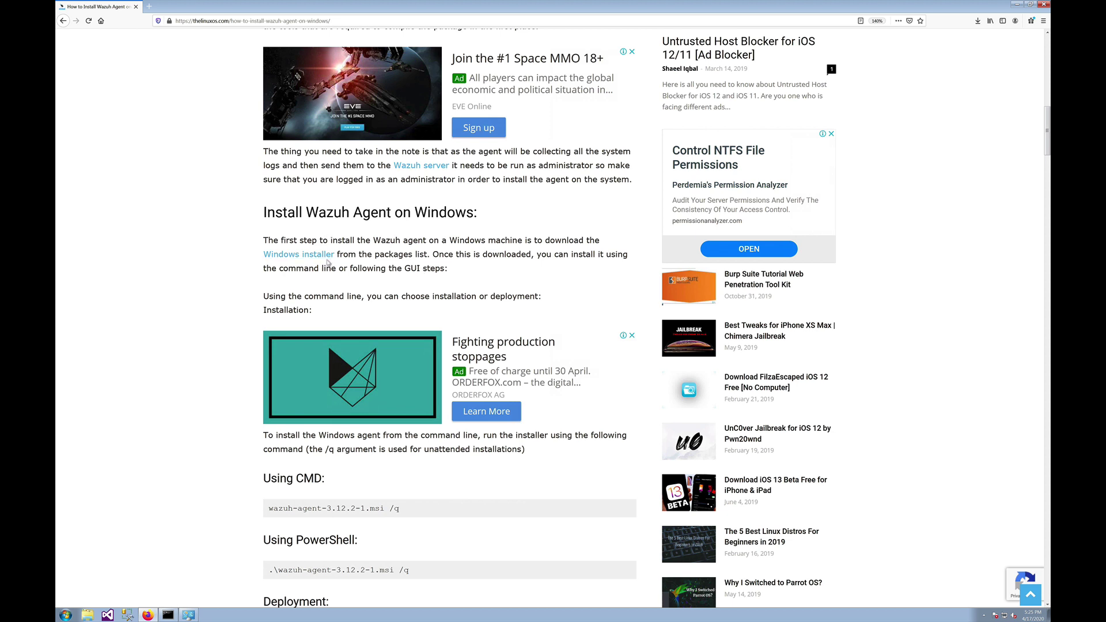
left_click_drag(265, 219, 520, 220)
left_click(364, 241)
left_click_drag(353, 213, 405, 209)
left_click(375, 220)
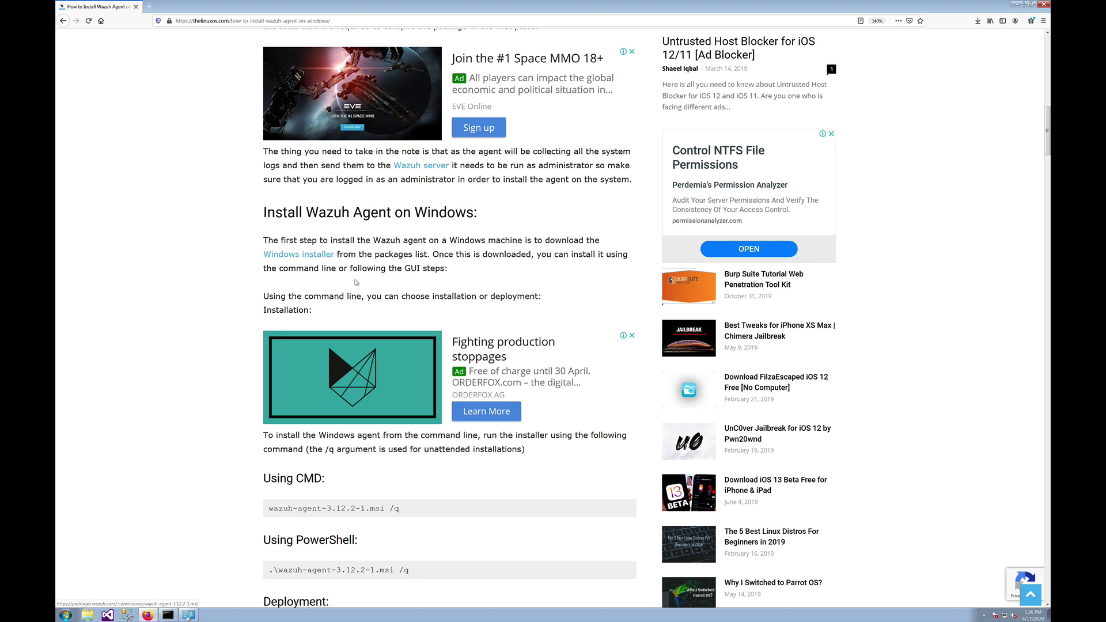
scroll(356, 510, "down", 5)
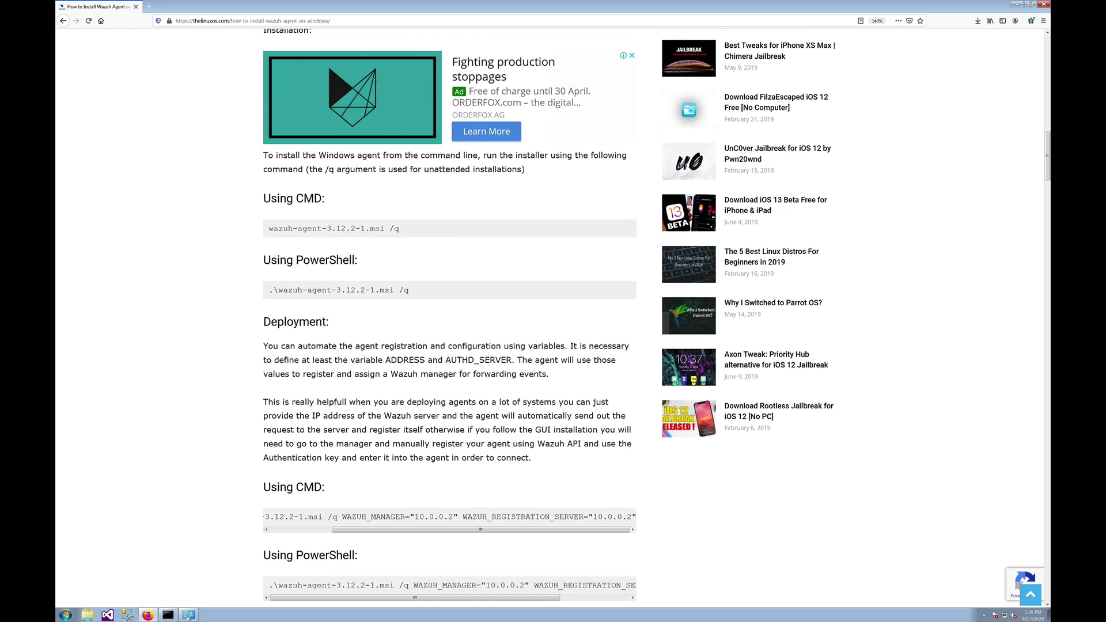
scroll(340, 517, "left", 3)
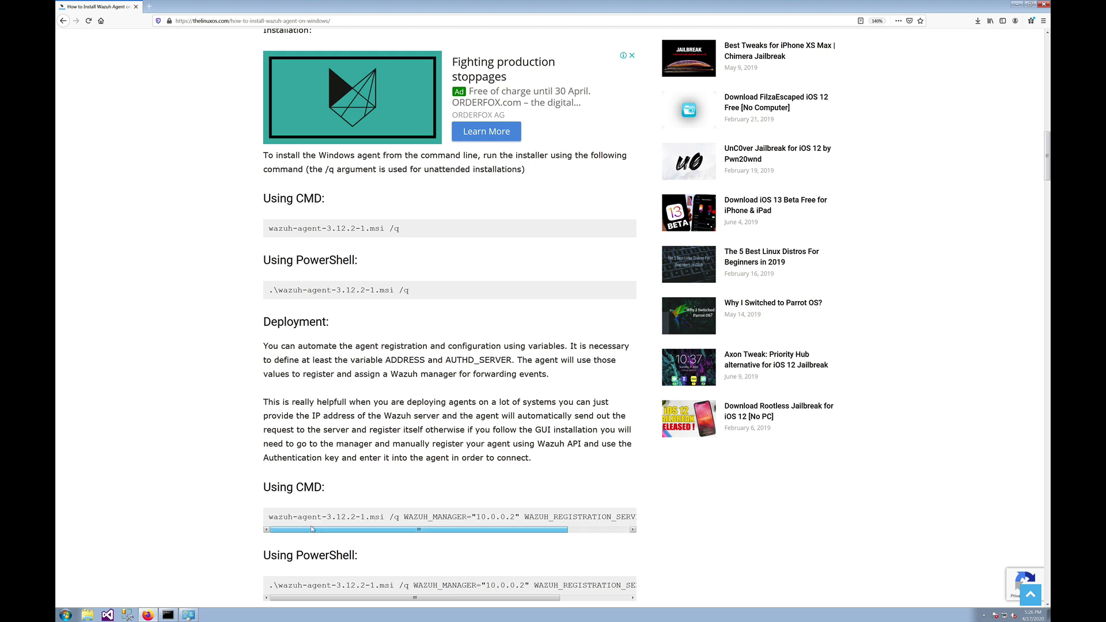
scroll(346, 496, "down", 3)
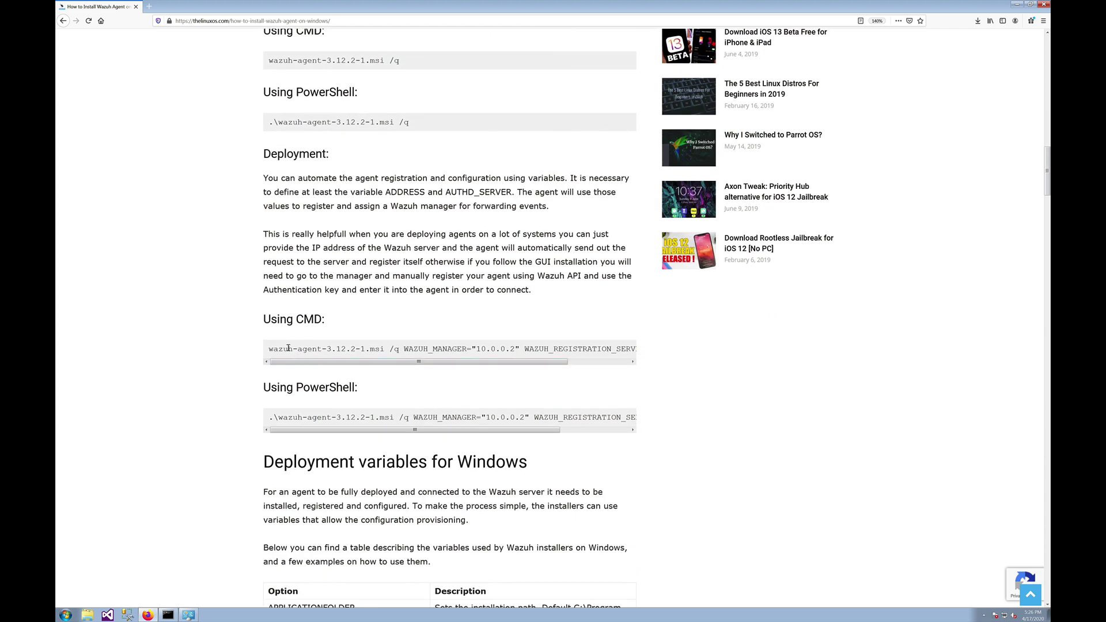
triple_click(316, 349)
double_click(315, 349)
left_click(316, 349)
left_click(168, 616)
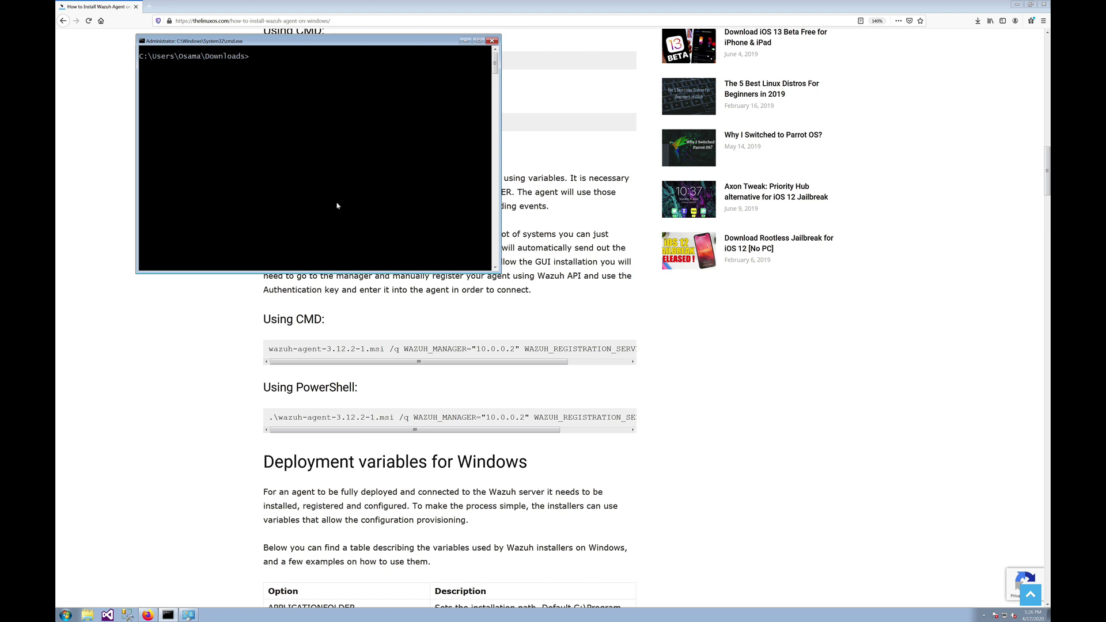
type("cls")
key("Up")
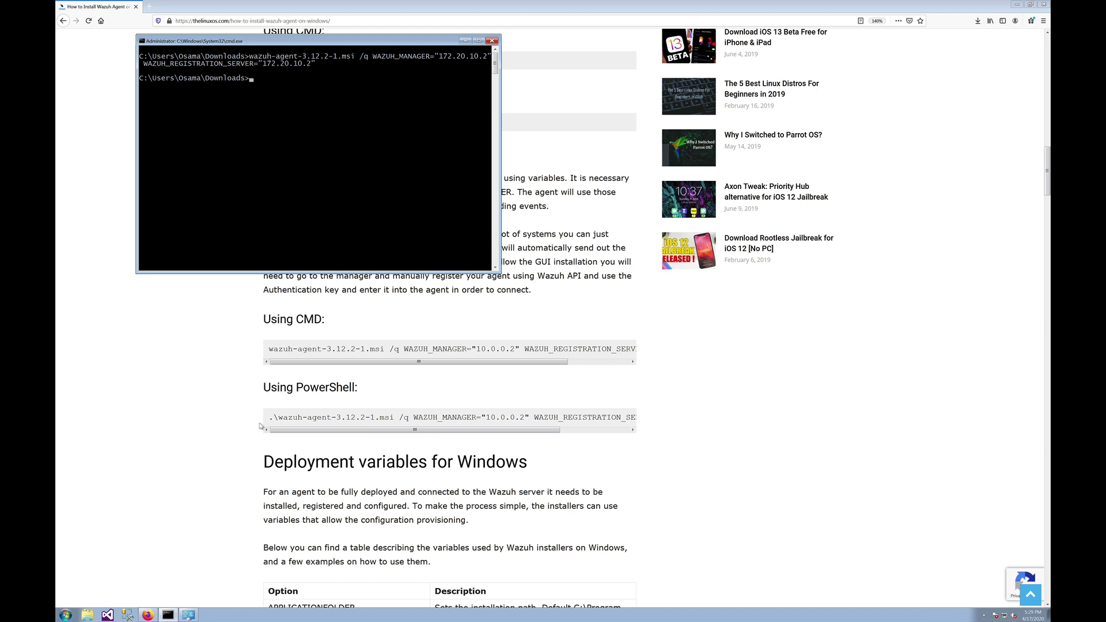
left_click(65, 615)
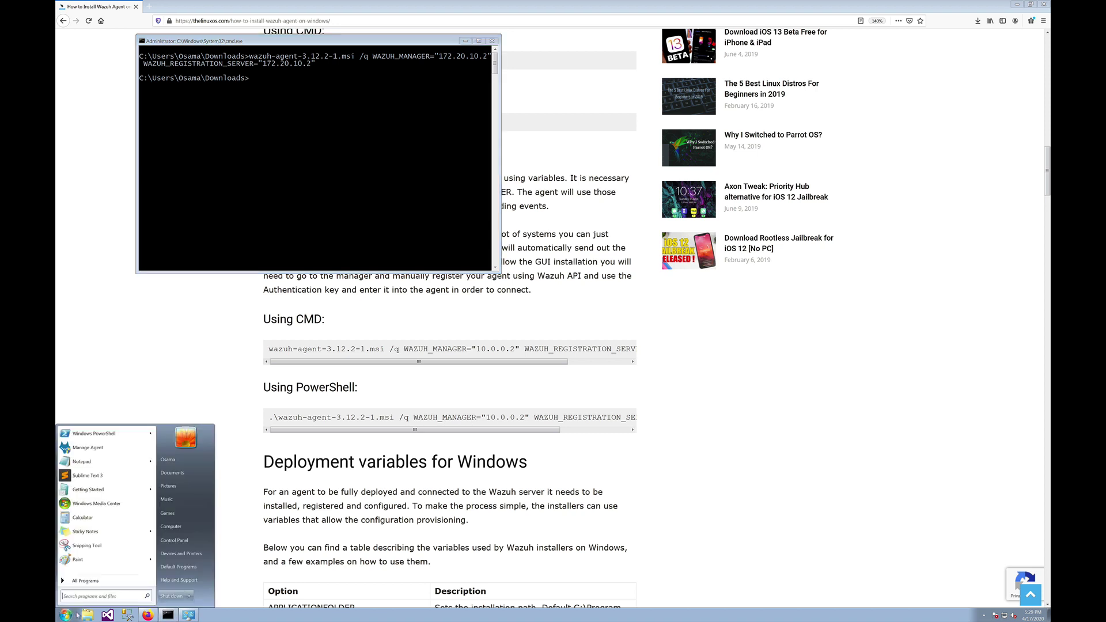
type("ma")
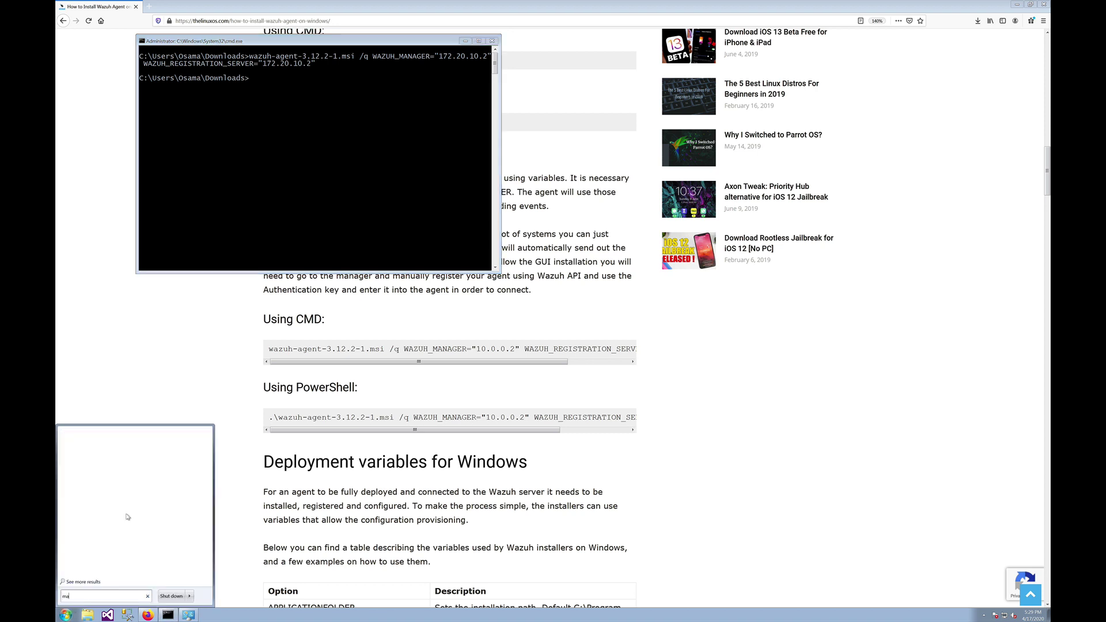
type("nage an")
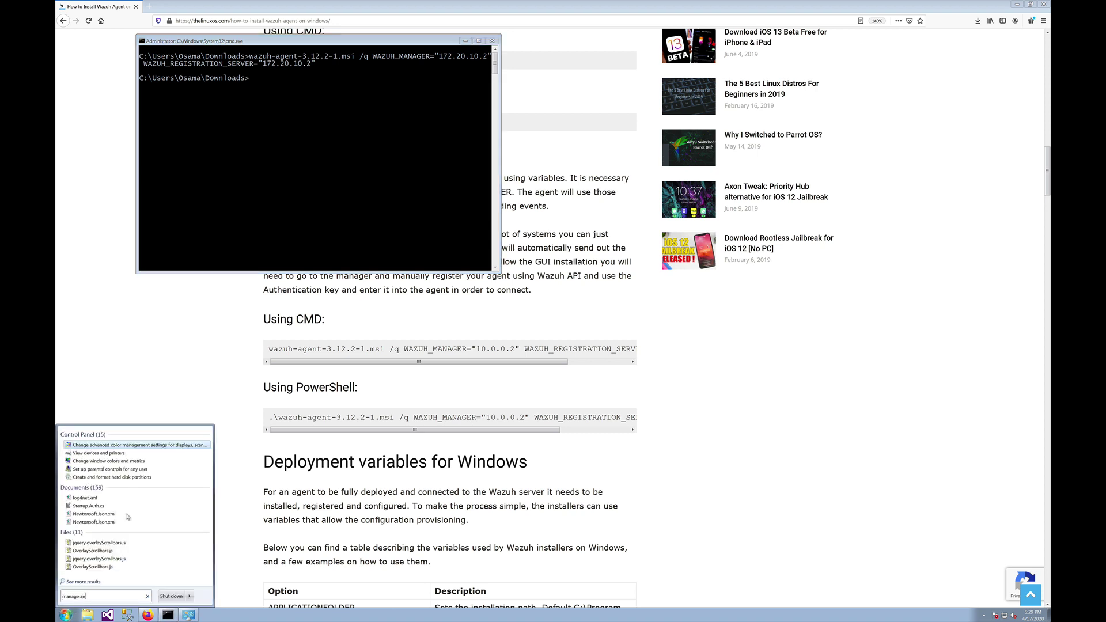
key("BackSpace")
type("gent")
key("Return")
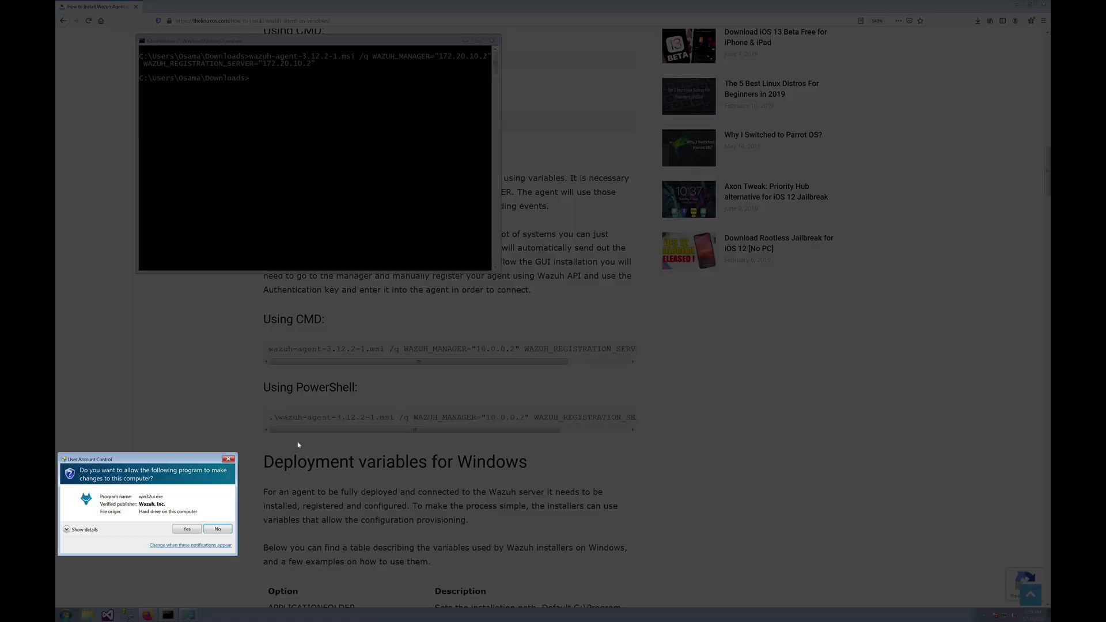
left_click(186, 529)
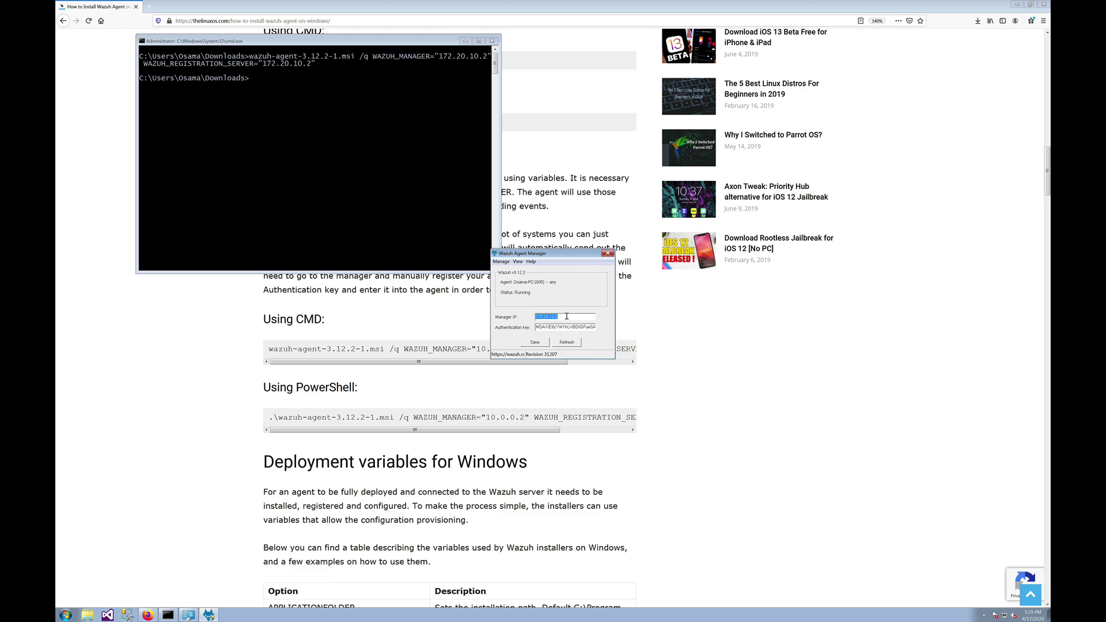
key("ctrl+Left")
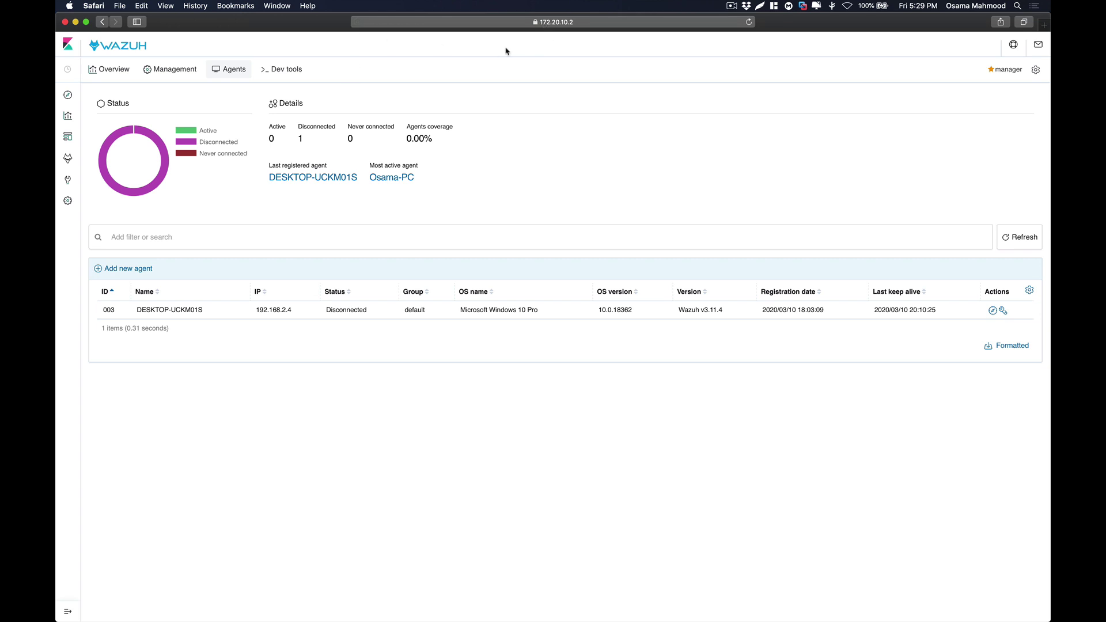
left_click(237, 75)
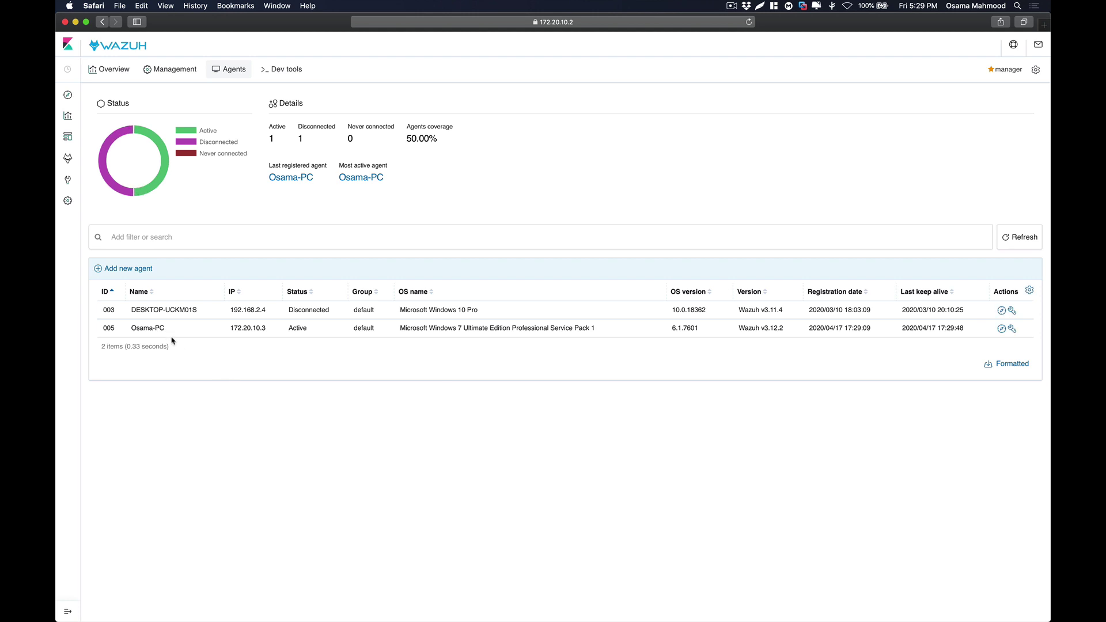
left_click_drag(171, 336, 120, 329)
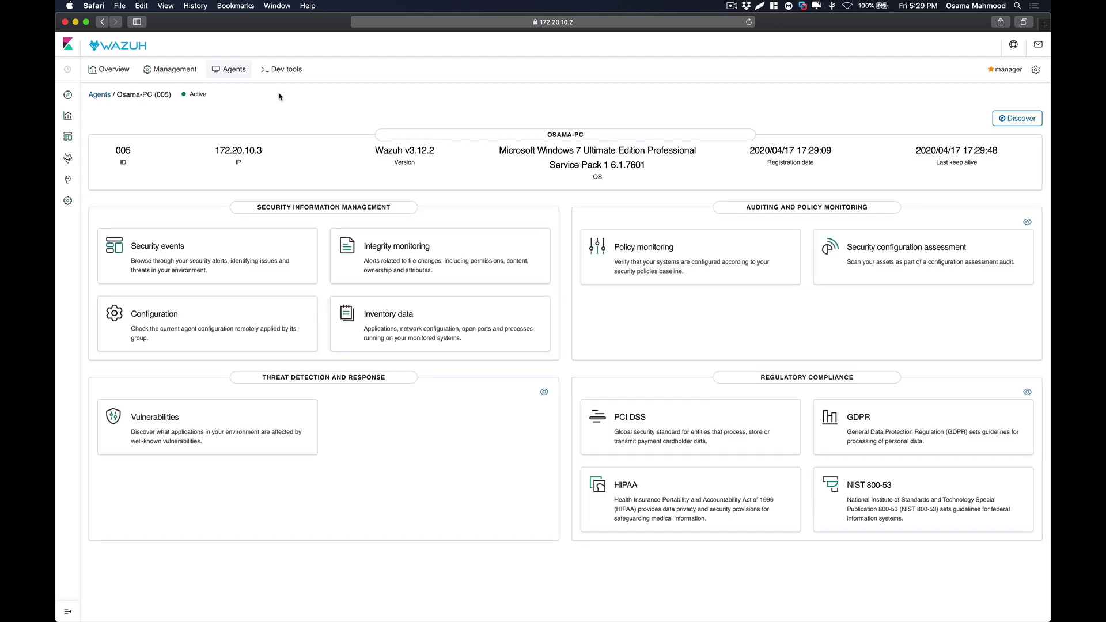
triple_click(528, 153)
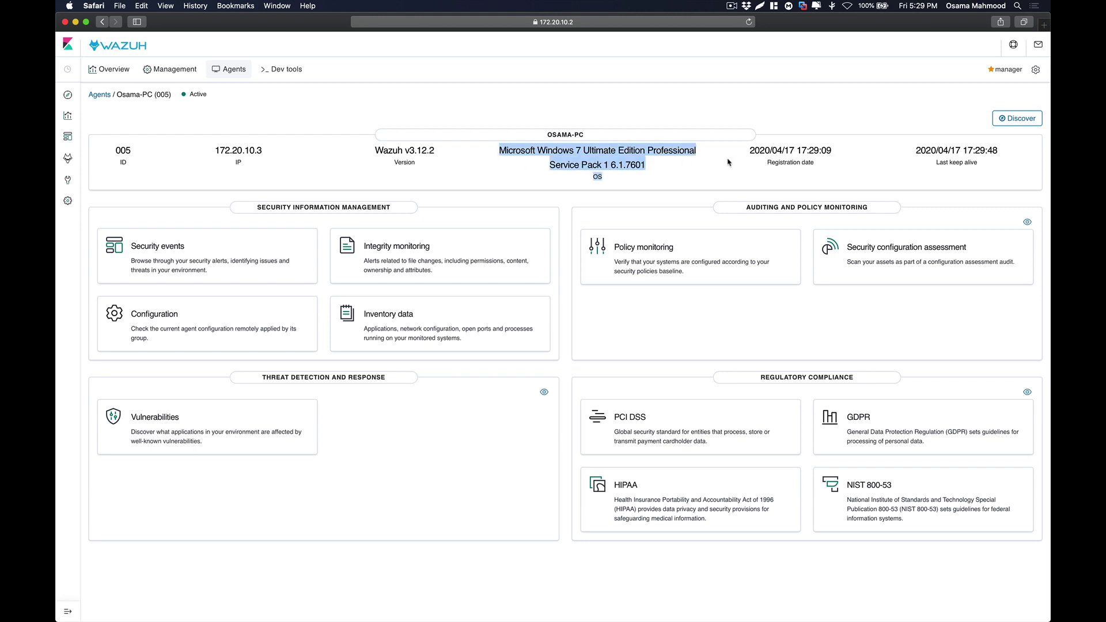
left_click(826, 146)
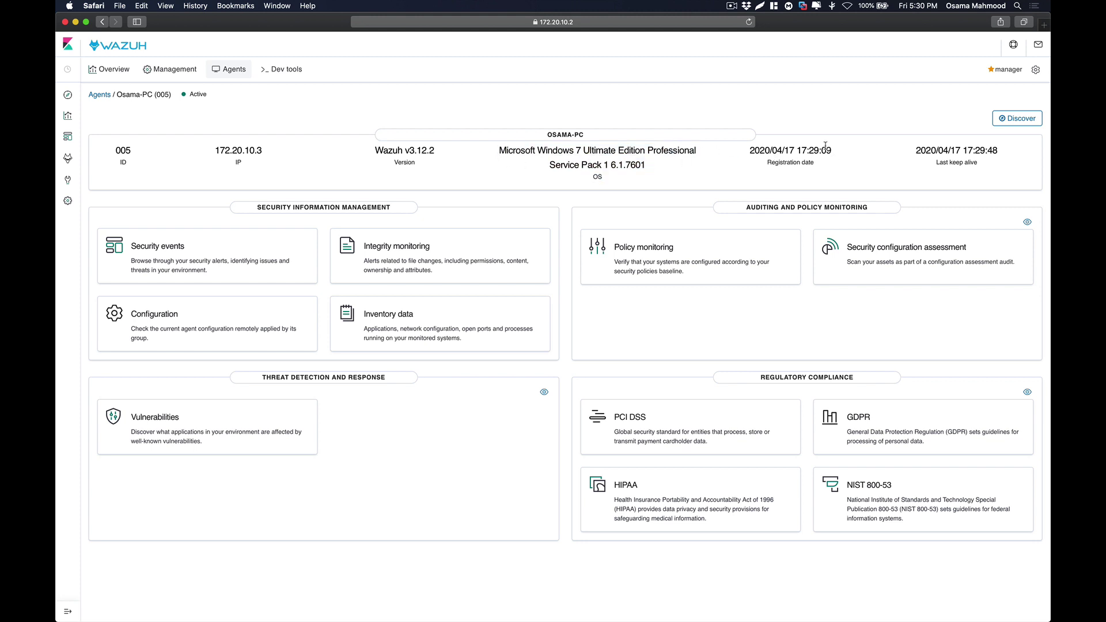
left_click_drag(1001, 151, 901, 151)
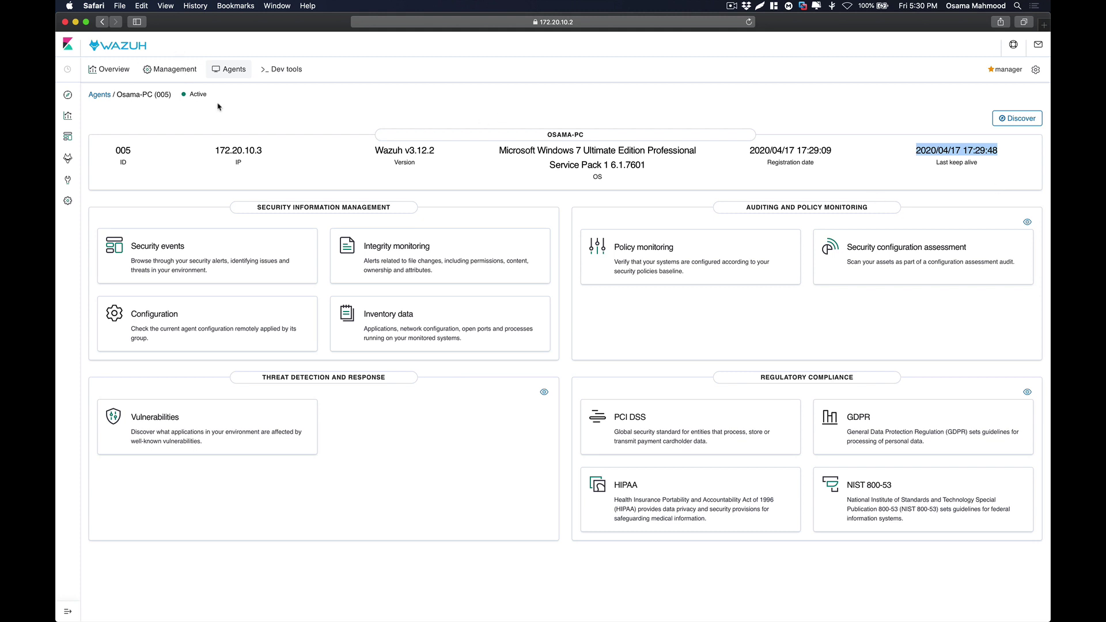
double_click(195, 95)
left_click(205, 101)
left_click_drag(221, 95, 162, 93)
left_click(230, 70)
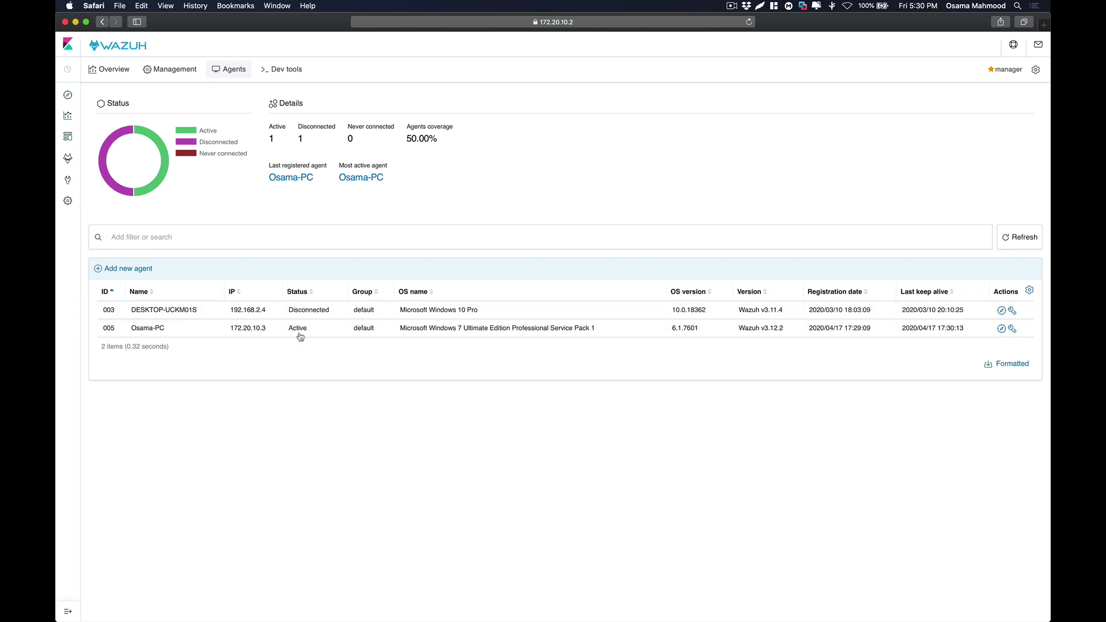
left_click(298, 332)
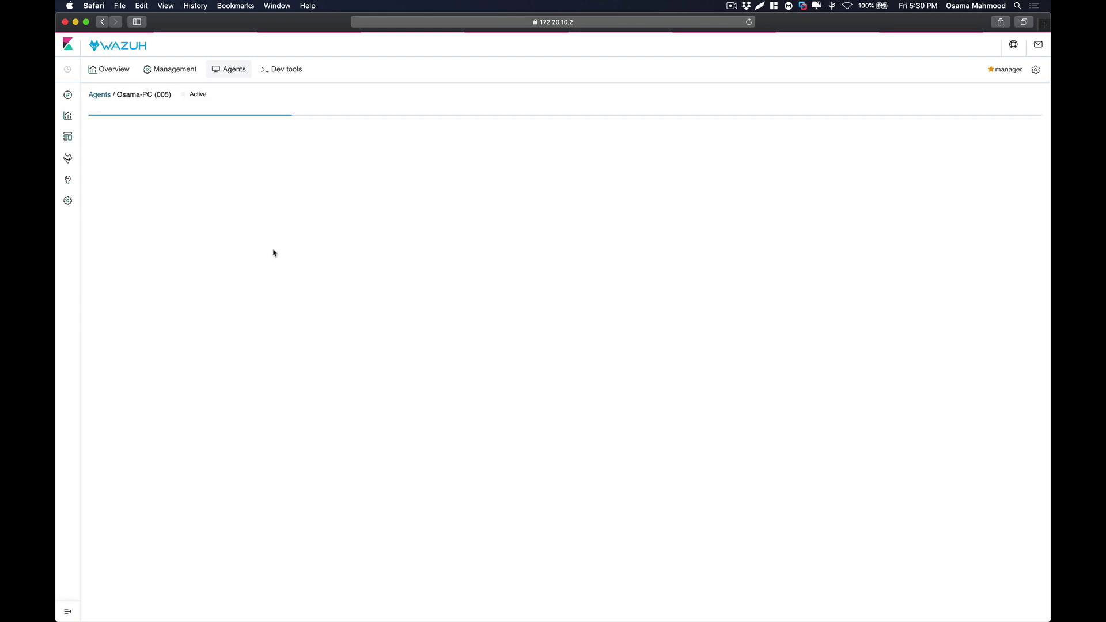
left_click(173, 262)
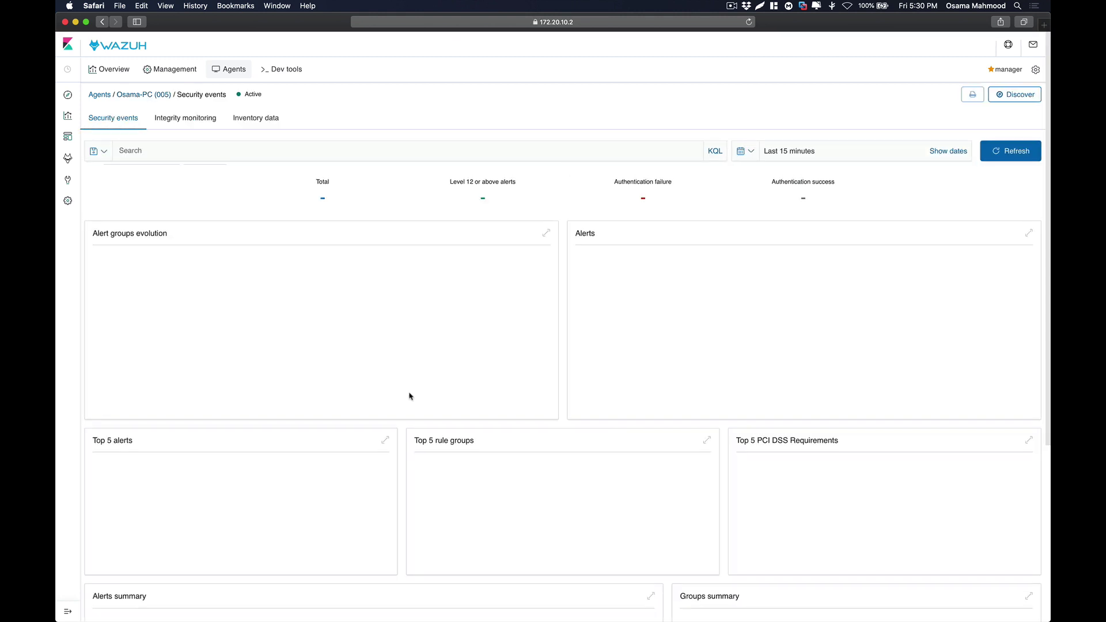